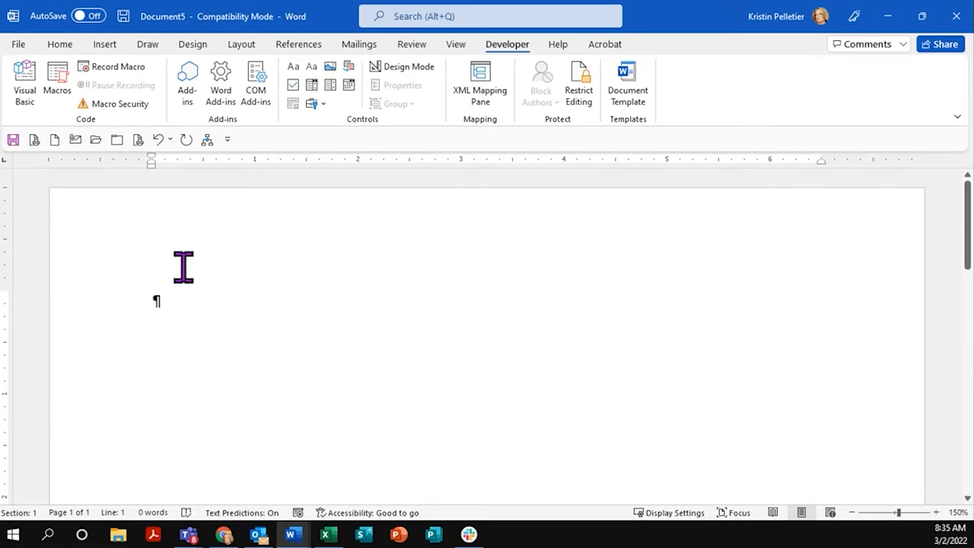
# Open the AutoCorrect options from the program's proofing settings
pyautogui.click(18, 44)
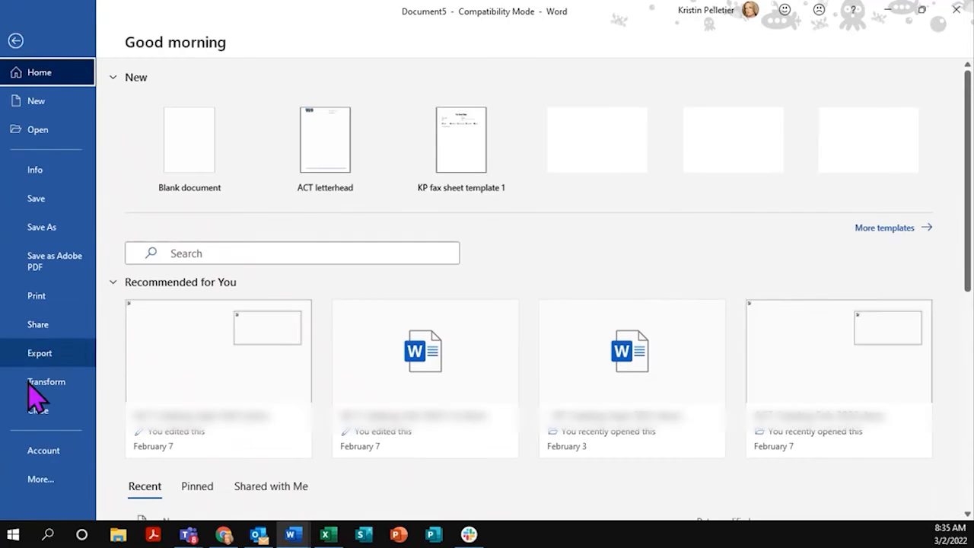
pyautogui.click(45, 481)
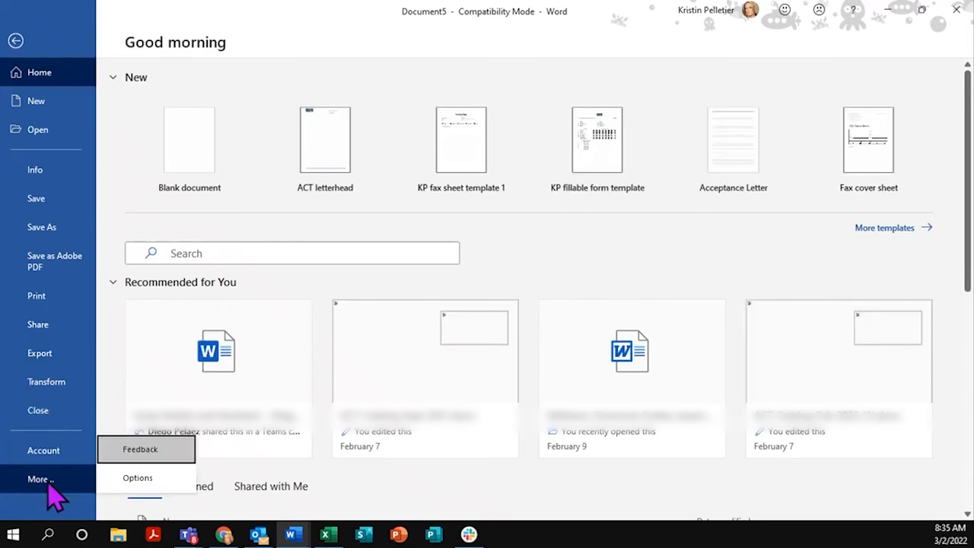
pyautogui.click(139, 477)
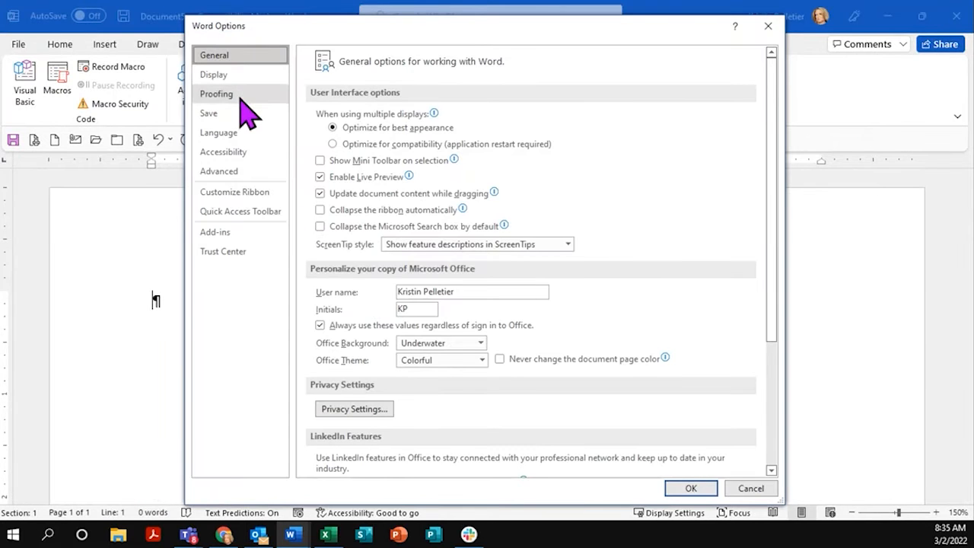
pyautogui.click(242, 102)
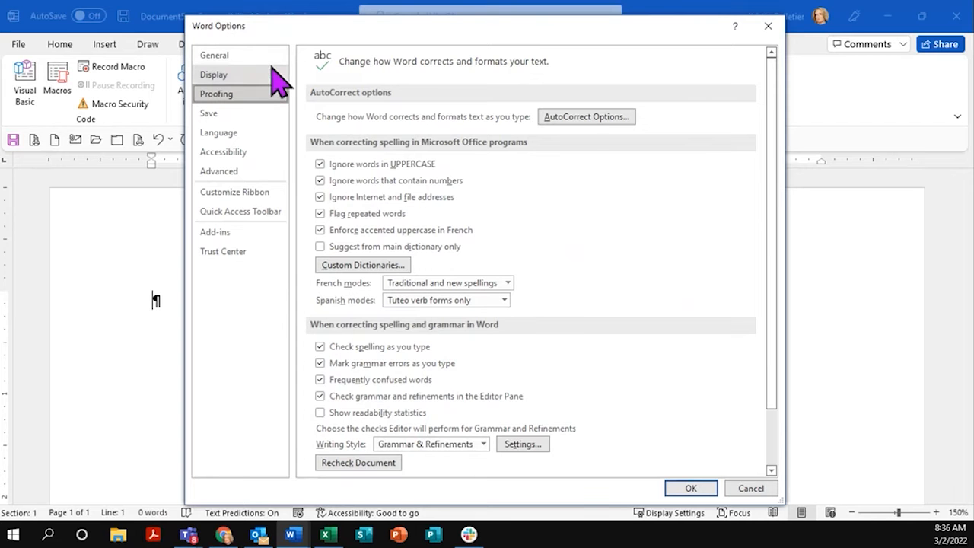
pyautogui.click(584, 119)
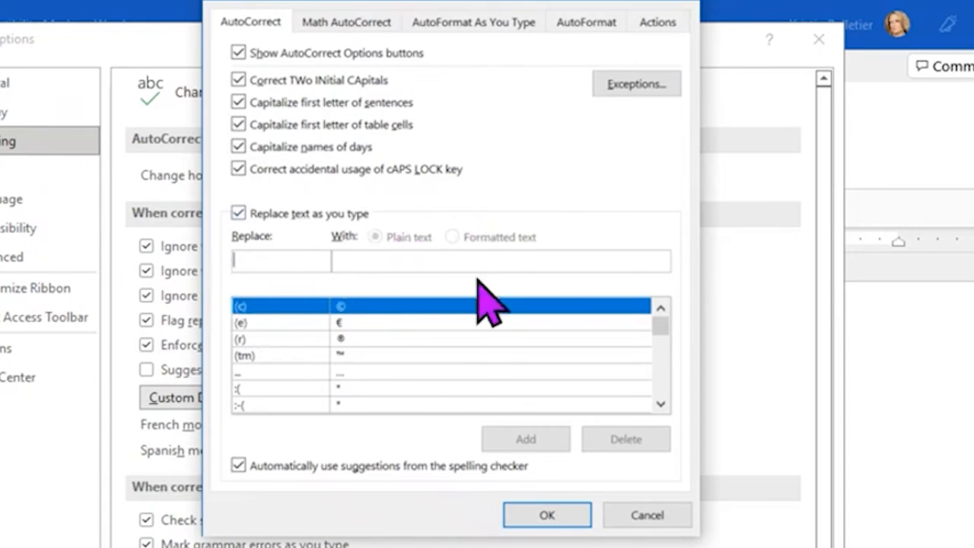
# Examine the list of AutoCorrect replacements, including the entry that expands act to Access Computer Training
pyautogui.click(661, 404)
pyautogui.click(662, 404)
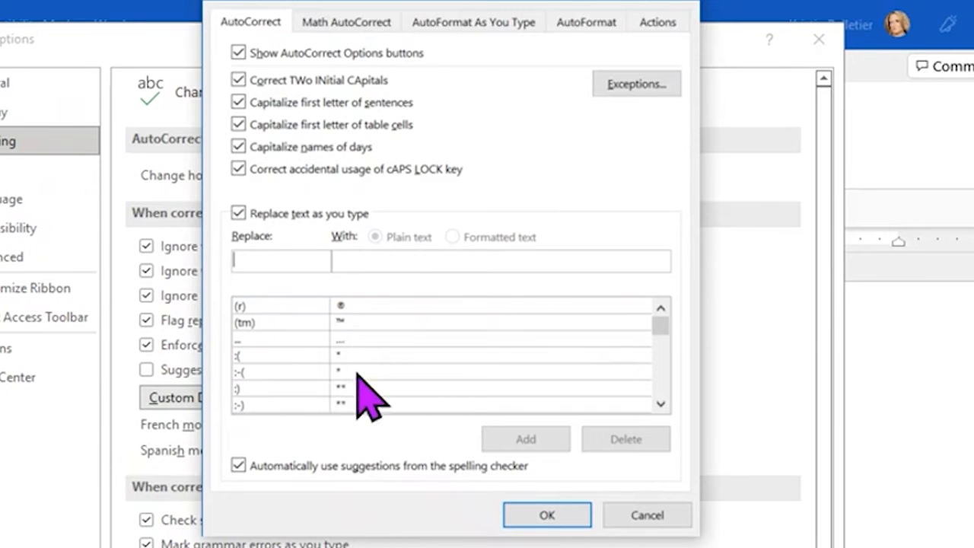
pyautogui.scroll(-5, 433, 376)
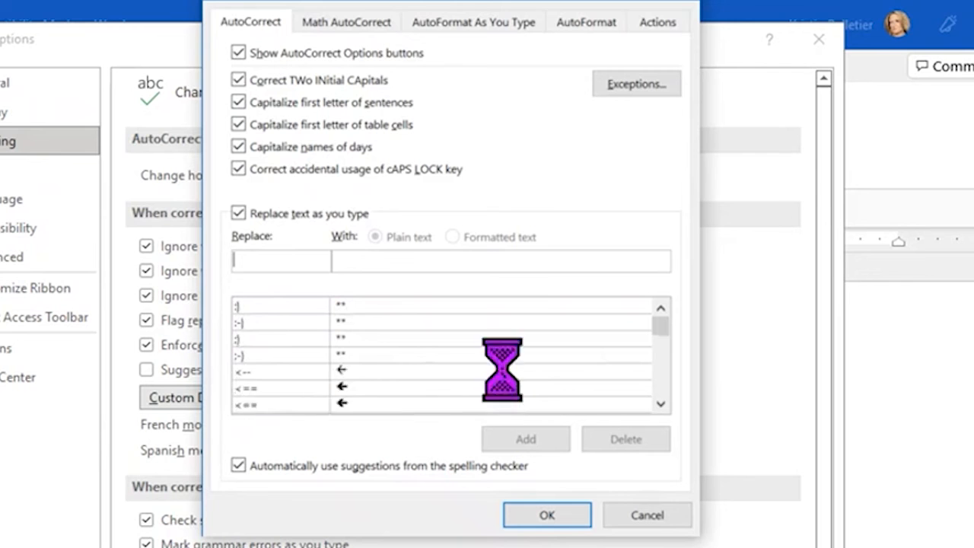
pyautogui.scroll(-3, 513, 387)
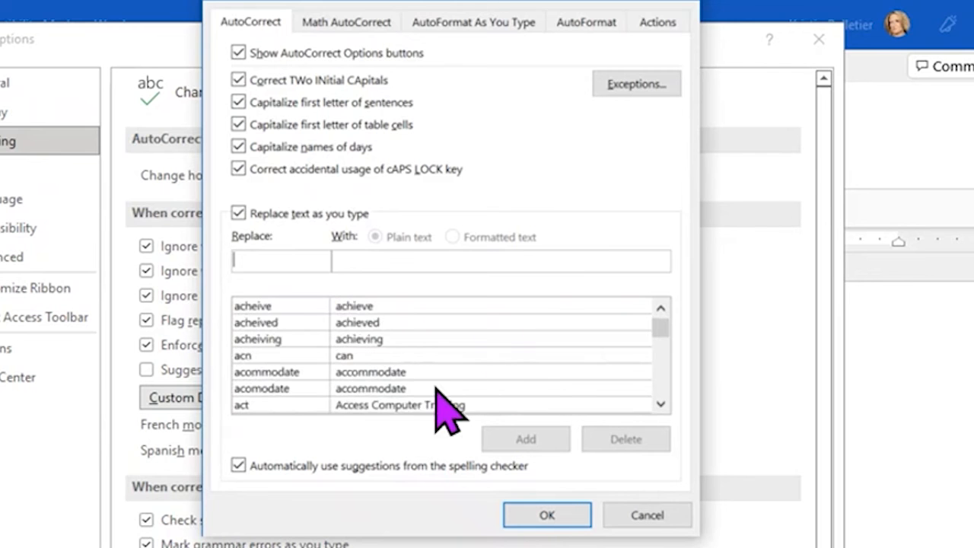
pyautogui.scroll(-1, 445, 408)
pyautogui.click(327, 355)
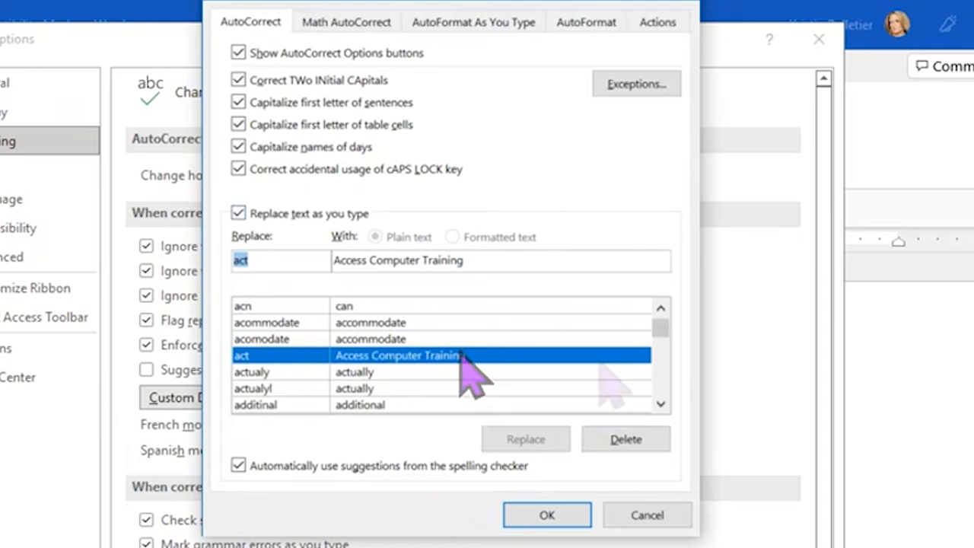
pyautogui.moveTo(661, 332); pyautogui.dragTo(678, 320)
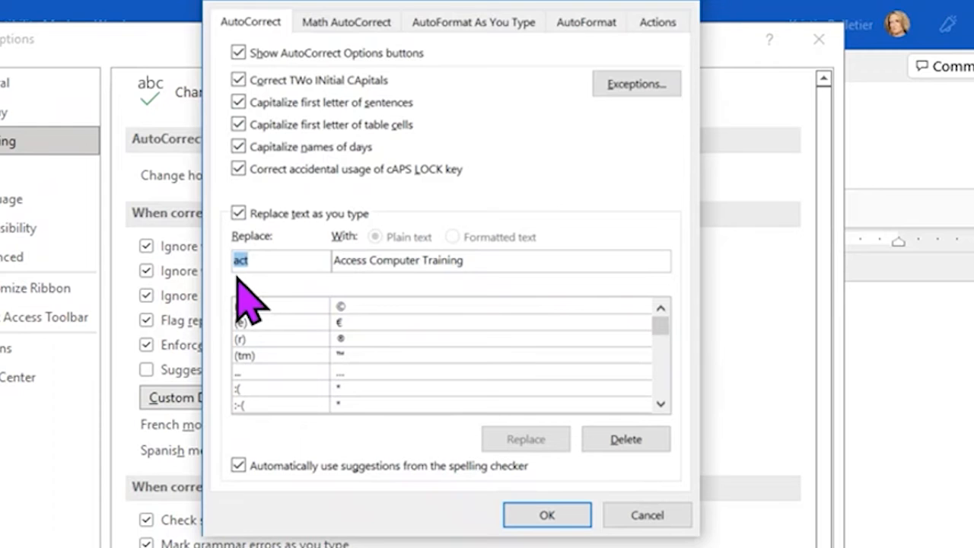
# Add an AutoCorrect entry that replaces cspin with Career Source Pinellas and save the options
pyautogui.moveTo(335, 261); pyautogui.dragTo(471, 255)
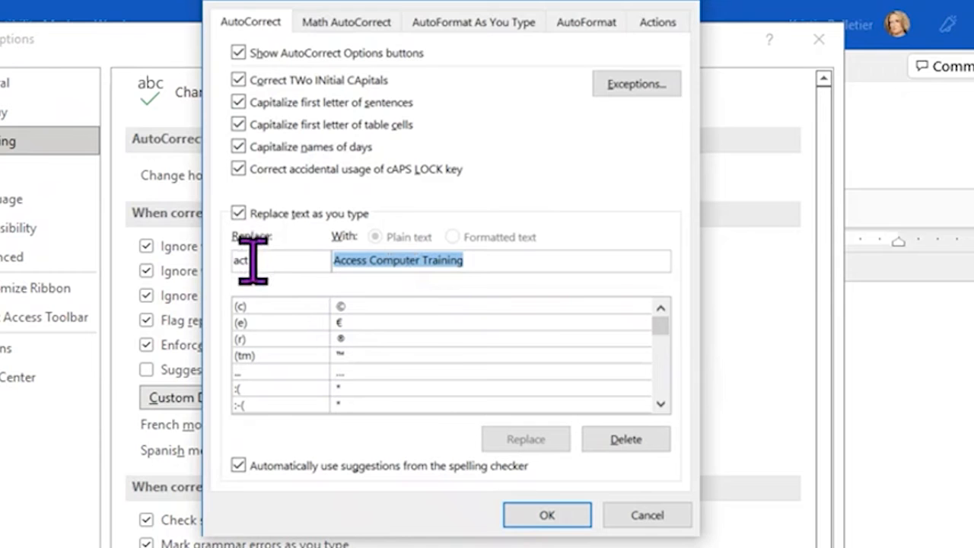
pyautogui.click(283, 258)
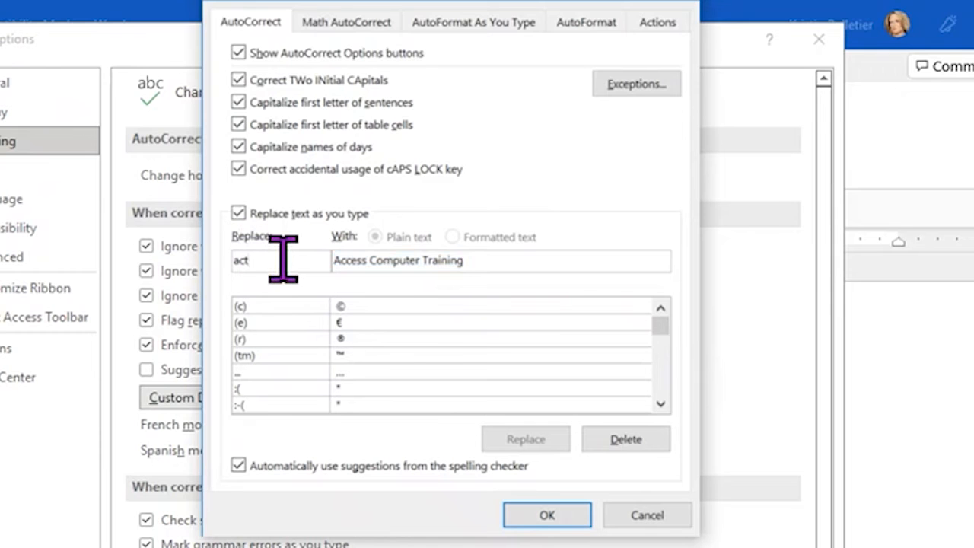
pyautogui.moveTo(263, 257); pyautogui.dragTo(190, 282)
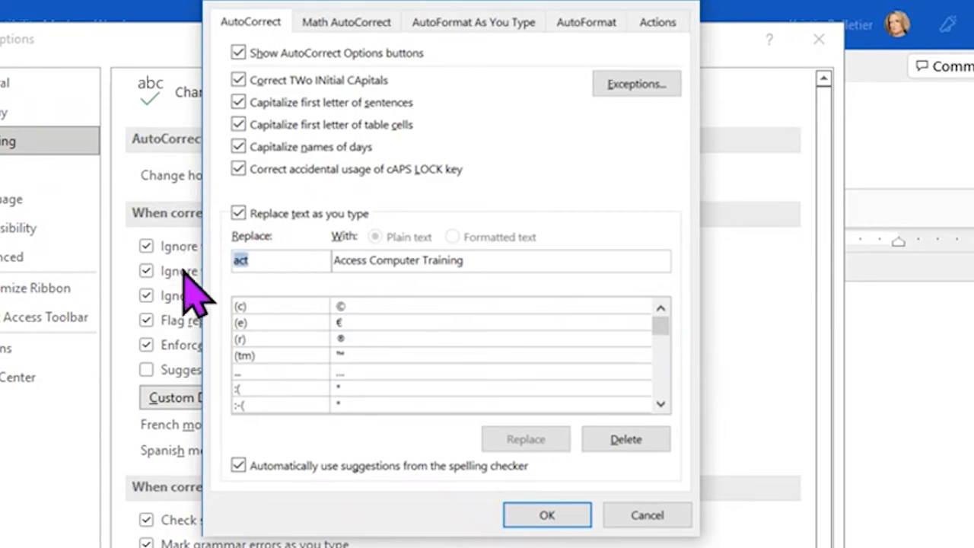
pyautogui.write('cspin')
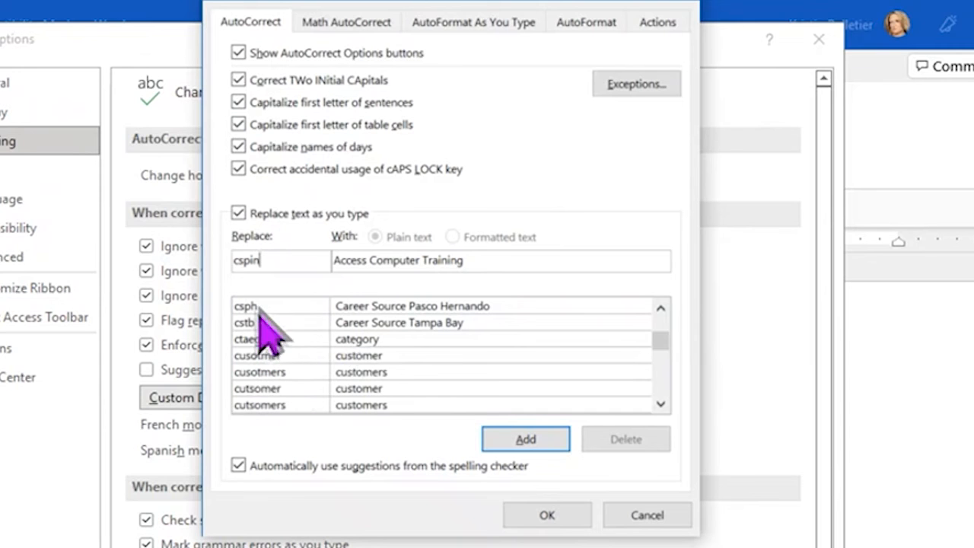
pyautogui.press('Tab')
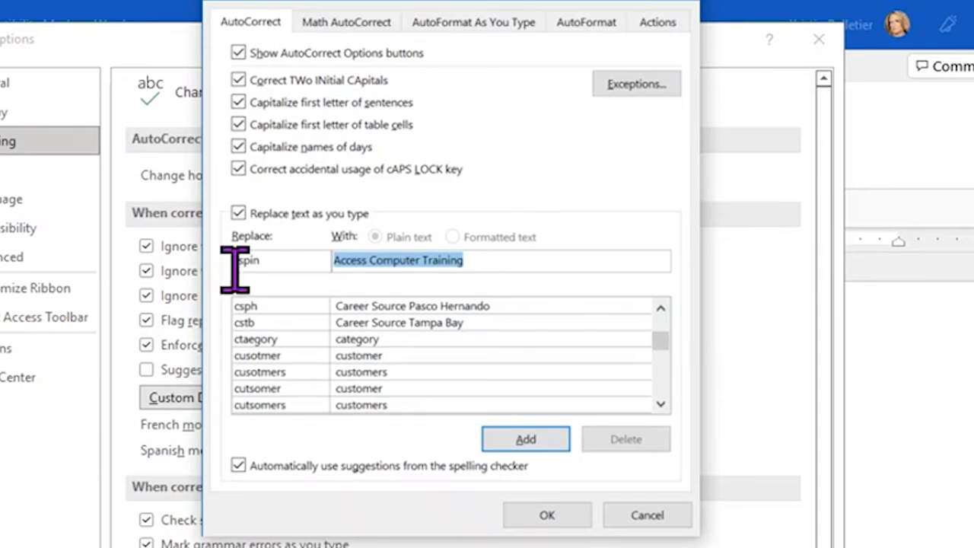
pyautogui.write('Career Source Pinellas')
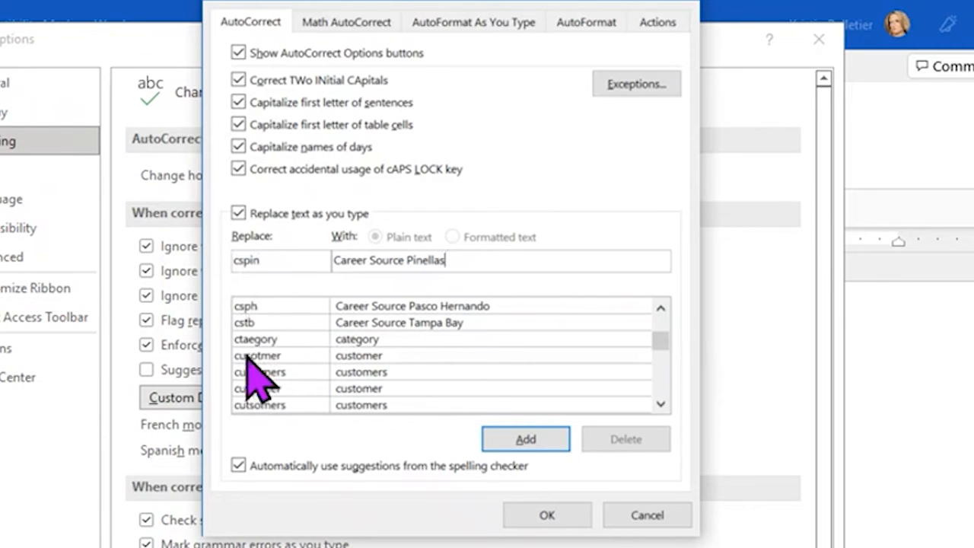
pyautogui.click(526, 441)
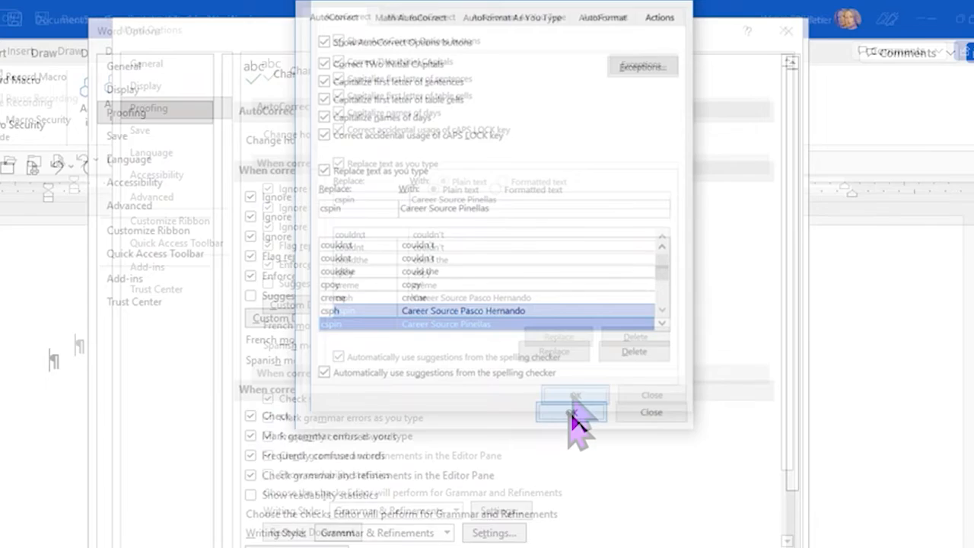
pyautogui.click(546, 515)
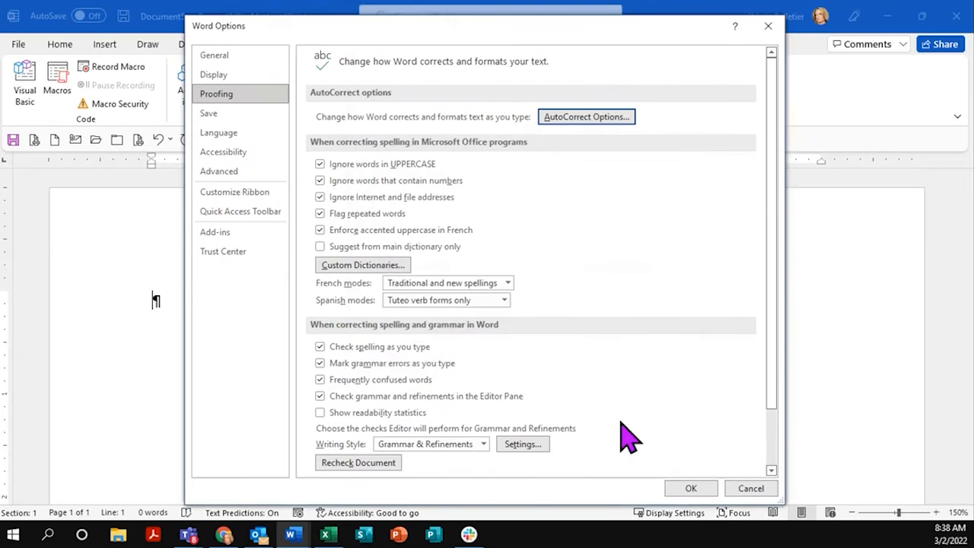
pyautogui.click(688, 488)
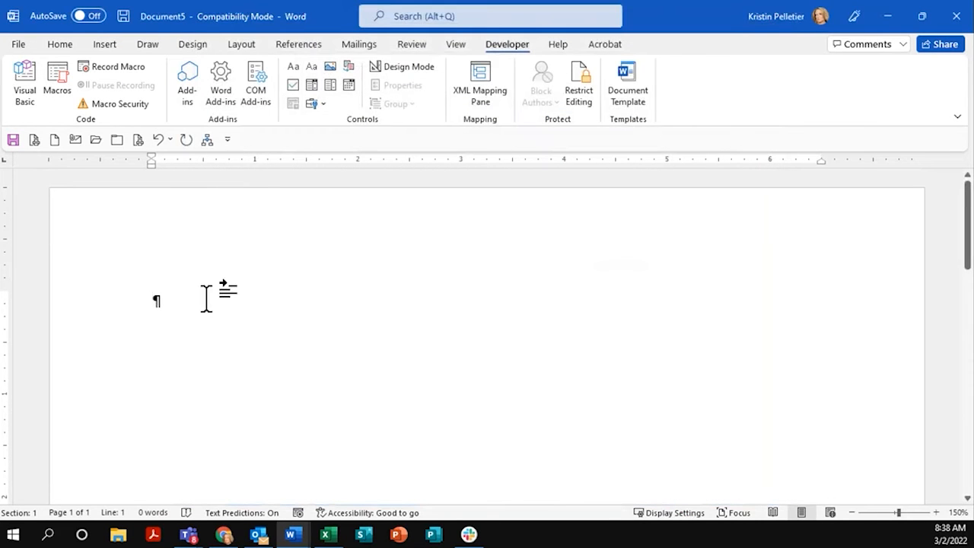
# Test the replacements in the blank document by entering cspin, a blank line, and act on the line below
pyautogui.write('cs')
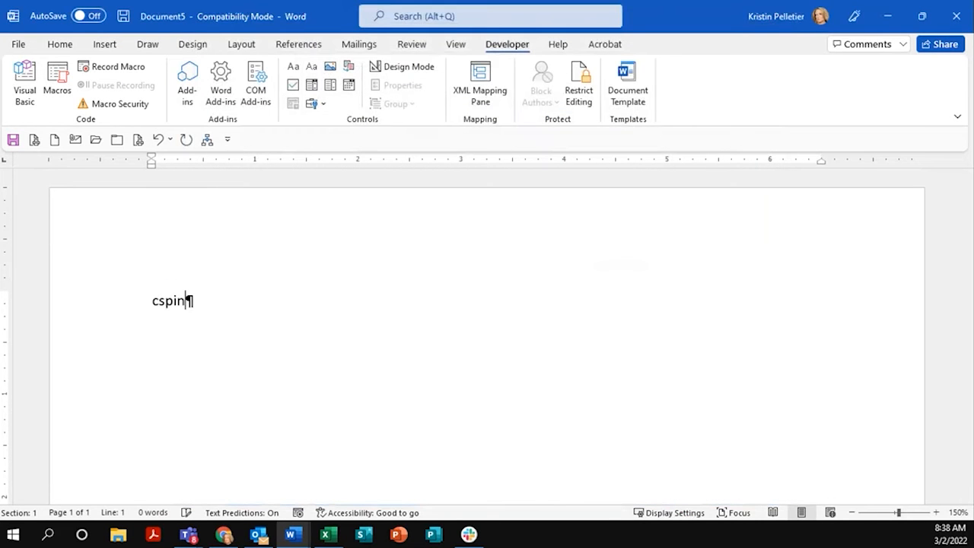
pyautogui.write('pin')
pyautogui.press('Return')
pyautogui.press('Return')
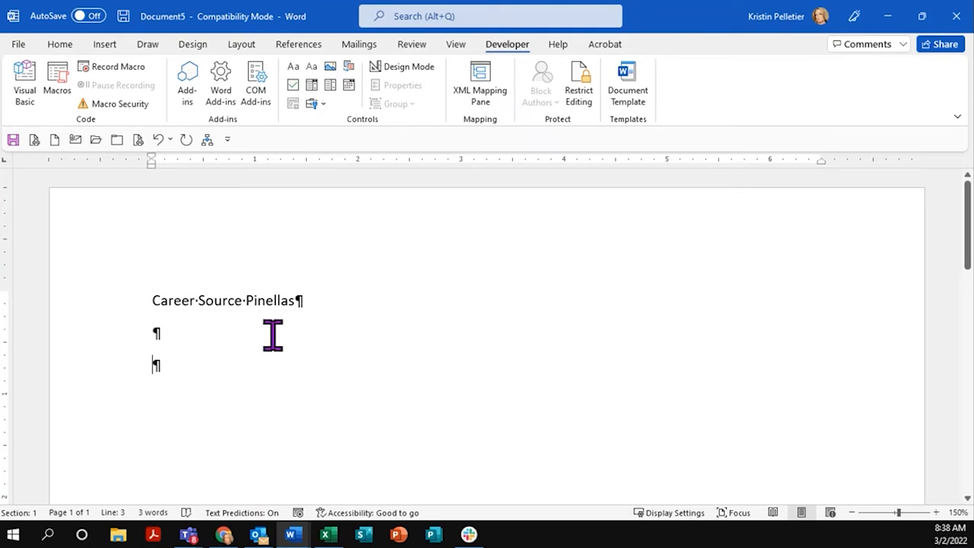
pyautogui.write('act')
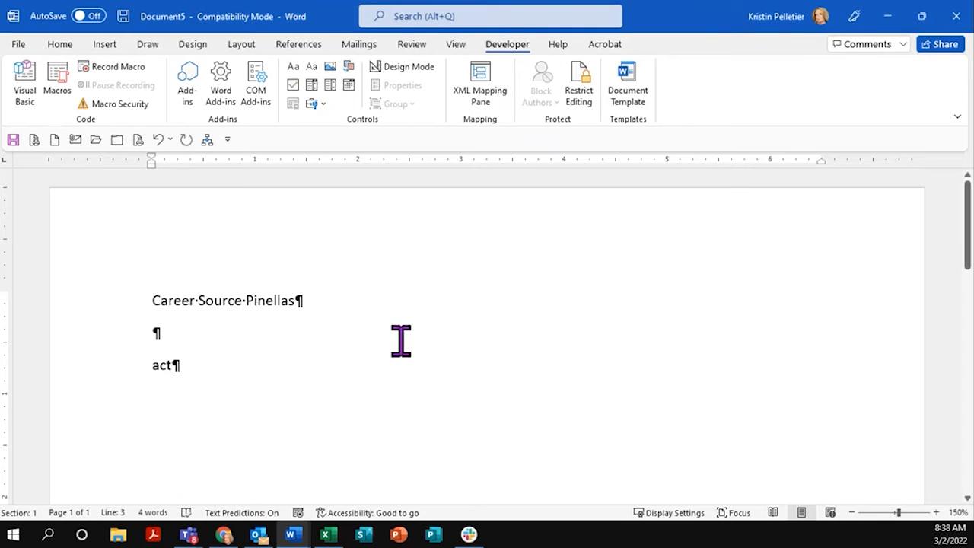
pyautogui.press('Return')
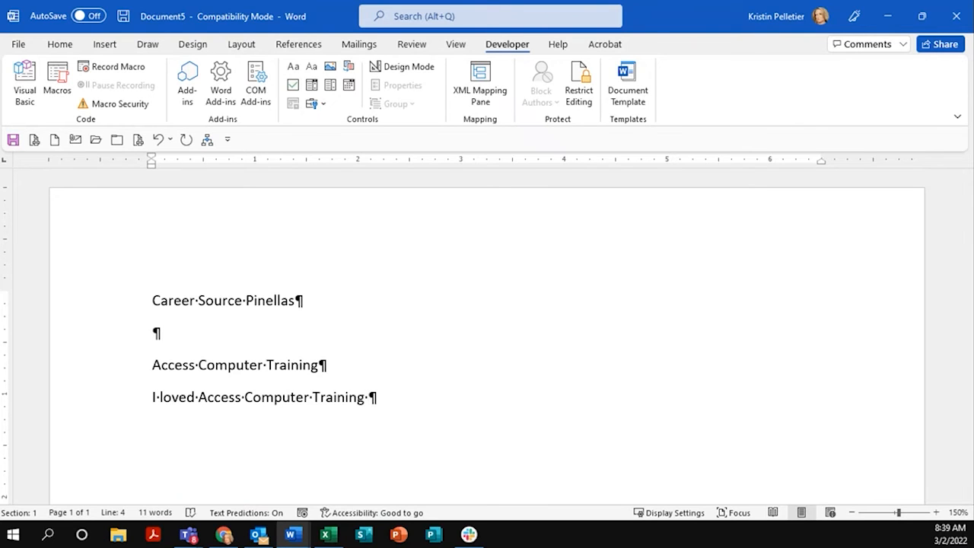
# Change Access Computer Training back to the literal text act in the "I loved" line
pyautogui.press('BackSpace')
pyautogui.press('BackSpace')
pyautogui.press('BackSpace')
pyautogui.press('BackSpace')
pyautogui.press('BackSpace')
pyautogui.press('BackSpace')
pyautogui.press('BackSpace')
pyautogui.press('BackSpace')
pyautogui.press('BackSpace')
pyautogui.press('BackSpace')
pyautogui.press('BackSpace')
pyautogui.press('BackSpace')
pyautogui.press('BackSpace')
pyautogui.press('BackSpace')
pyautogui.press('BackSpace')
pyautogui.press('BackSpace')
pyautogui.press('BackSpace')
pyautogui.write('act')
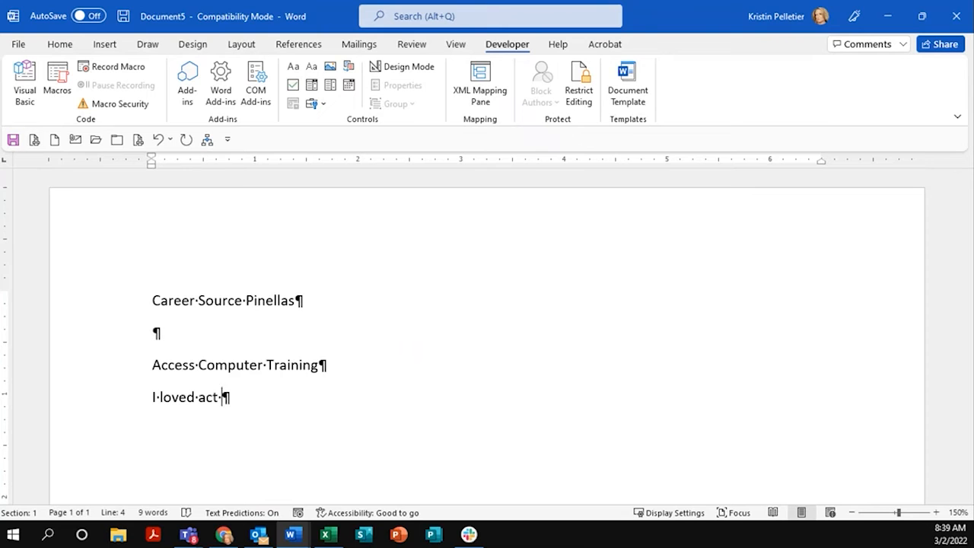
# Review the AutoCorrect options in the proofing settings again and close them without changing any entry
pyautogui.click(24, 51)
pyautogui.click(41, 479)
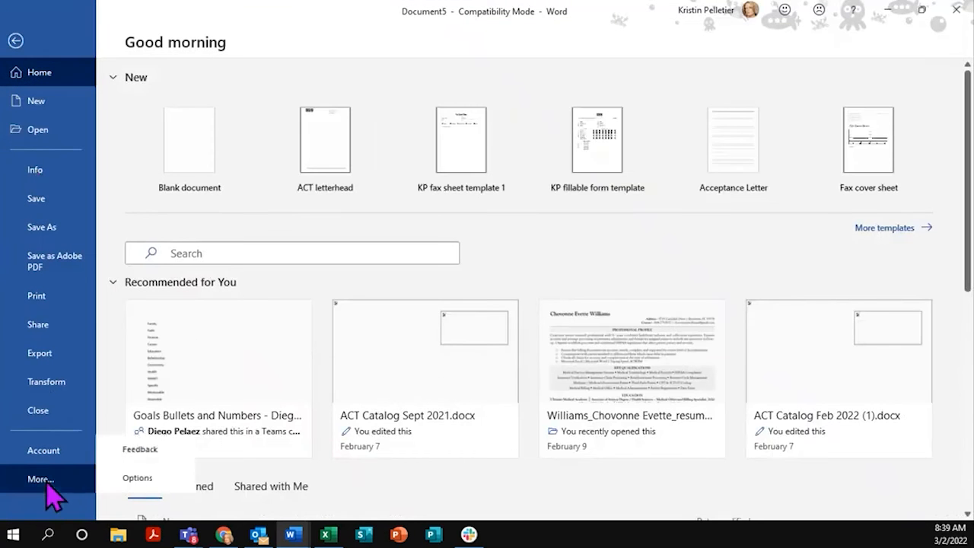
pyautogui.click(119, 484)
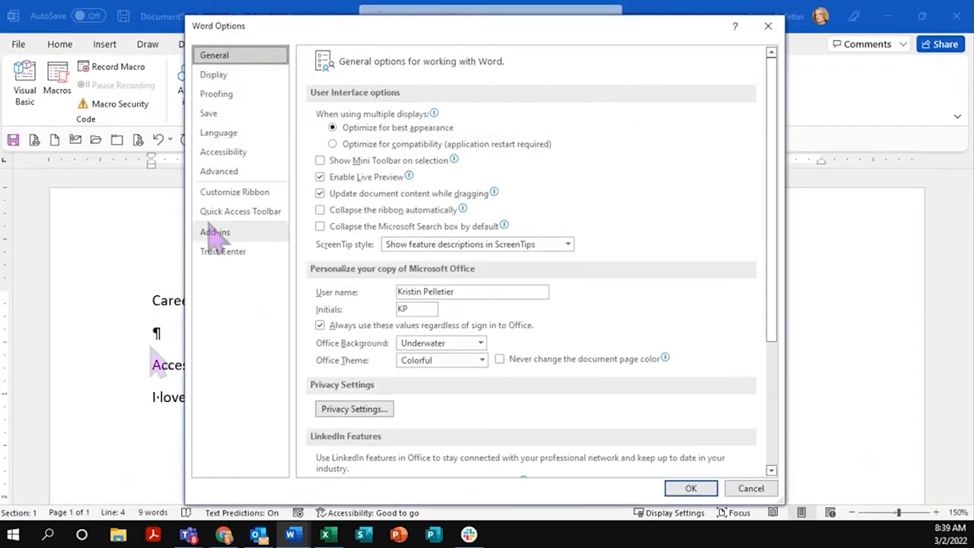
pyautogui.click(230, 97)
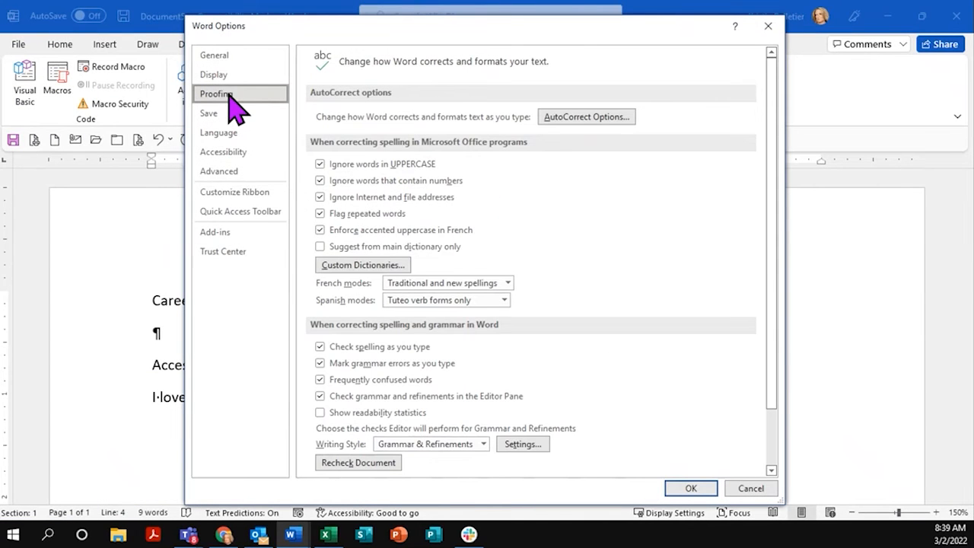
pyautogui.click(575, 120)
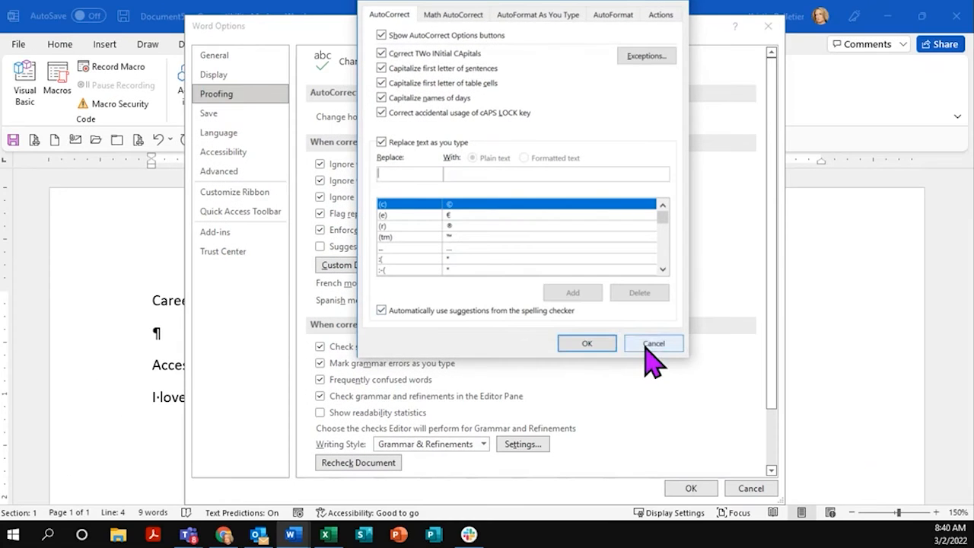
pyautogui.click(648, 344)
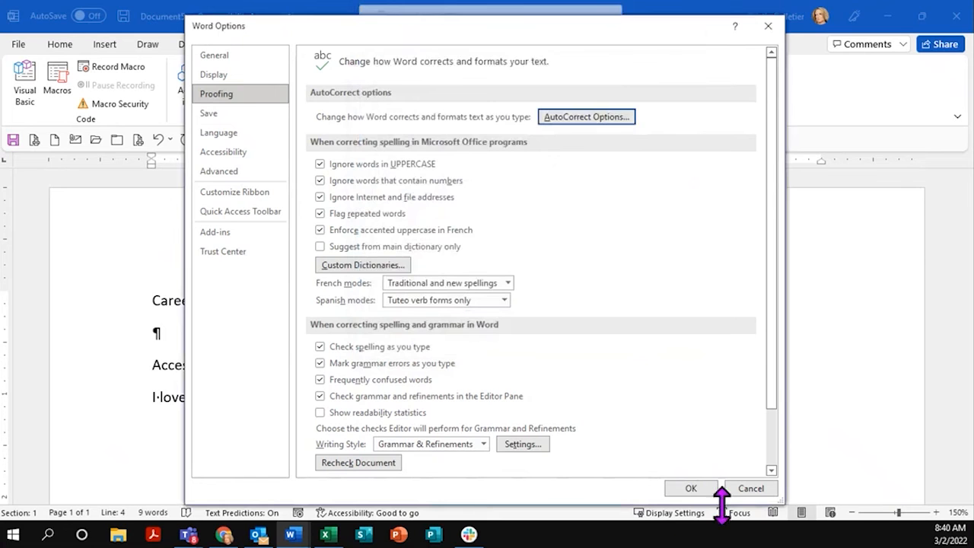
pyautogui.click(701, 490)
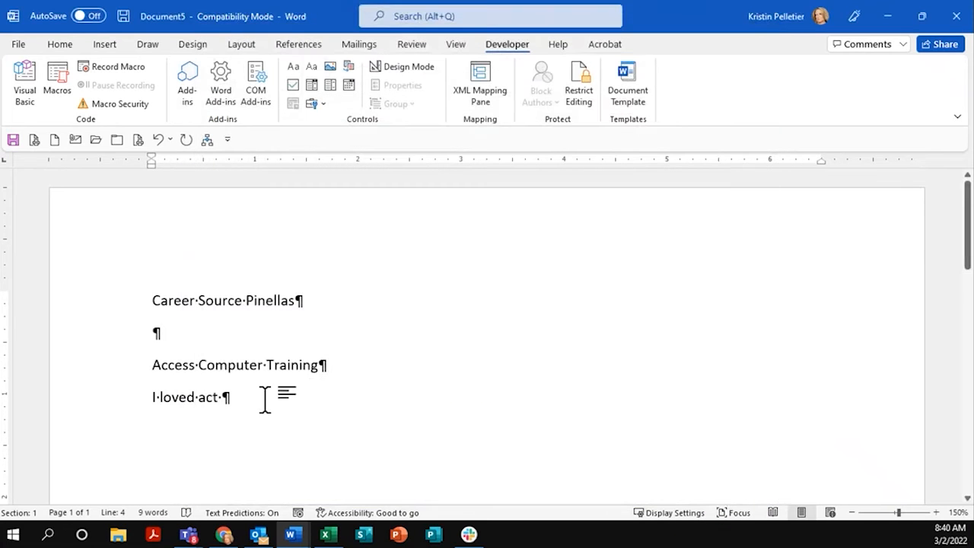
# Delete the text "I loved act" from the last line of the document
pyautogui.press('BackSpace')
pyautogui.press('BackSpace')
pyautogui.press('BackSpace')
pyautogui.press('BackSpace')
pyautogui.press('BackSpace')
pyautogui.press('BackSpace')
pyautogui.press('BackSpace')
pyautogui.press('BackSpace')
pyautogui.press('BackSpace')
pyautogui.press('BackSpace')
pyautogui.press('BackSpace')
pyautogui.press('BackSpace')
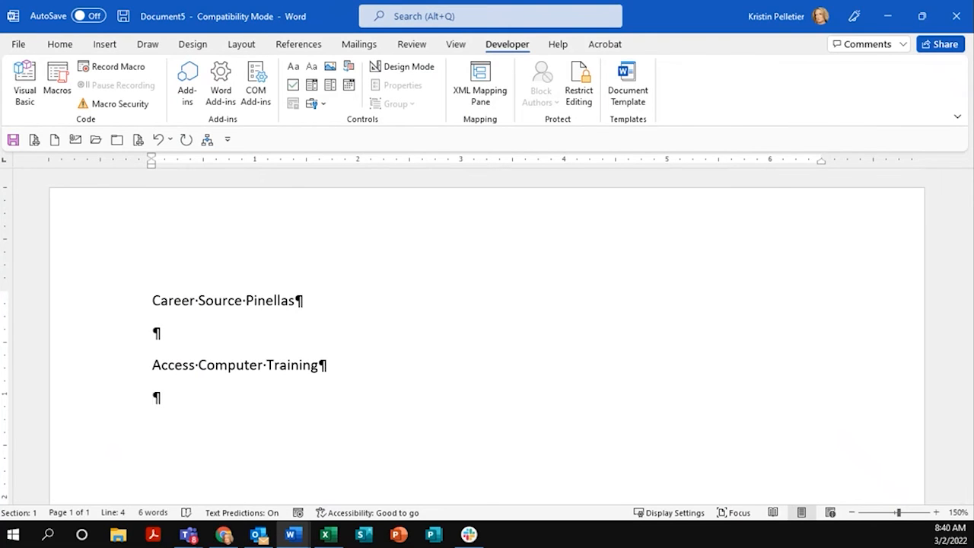
# Enter two uncommon surnames on separate lines below Access Computer Training
pyautogui.write('Vanders')
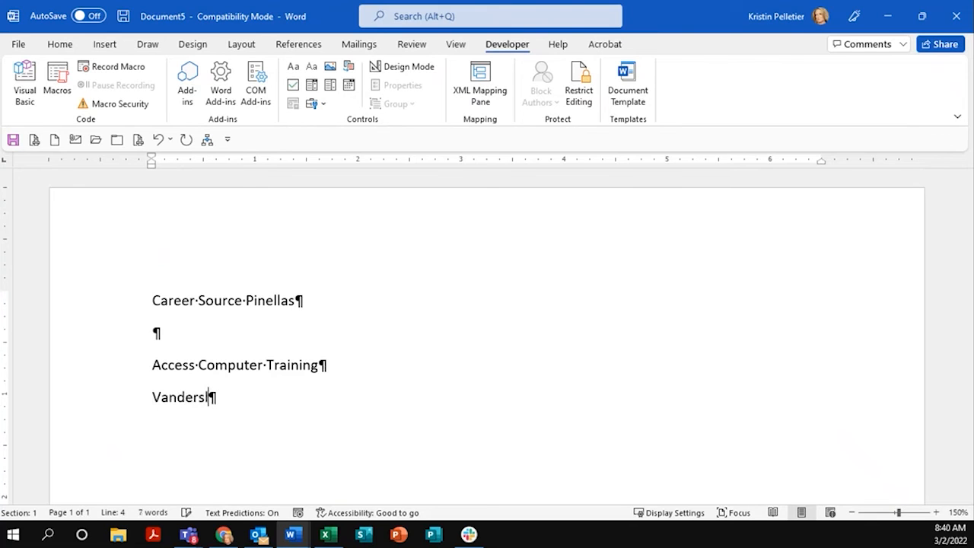
pyautogui.write('looth')
pyautogui.press('Return')
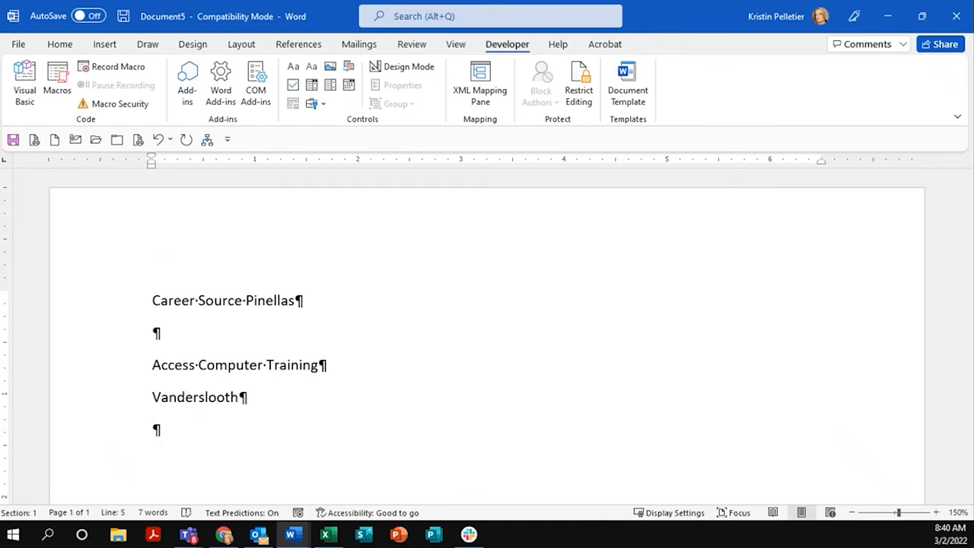
pyautogui.write('Vanderbott')
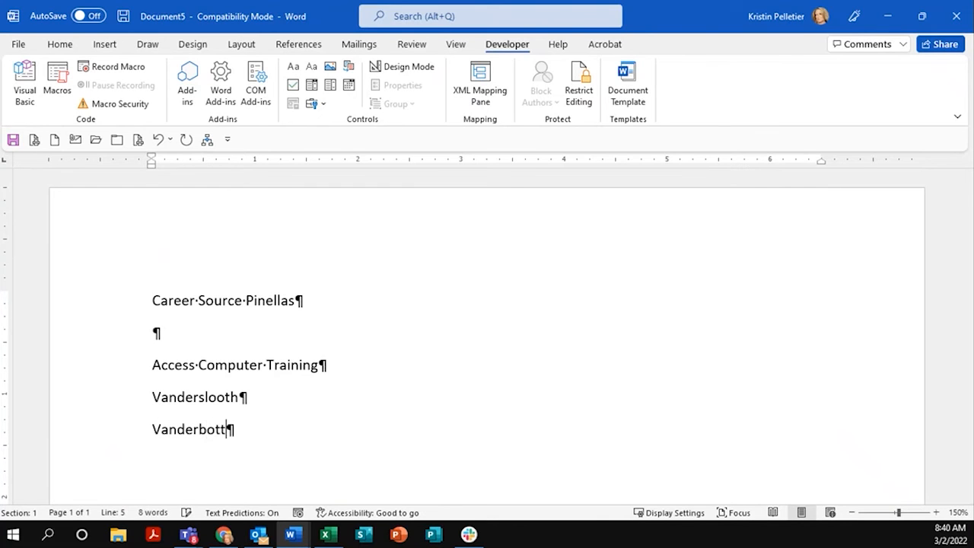
pyautogui.press('Return')
# Check the spelling options offered for the flagged surname on the second of the new lines
pyautogui.scroll(-1, 369, 387)
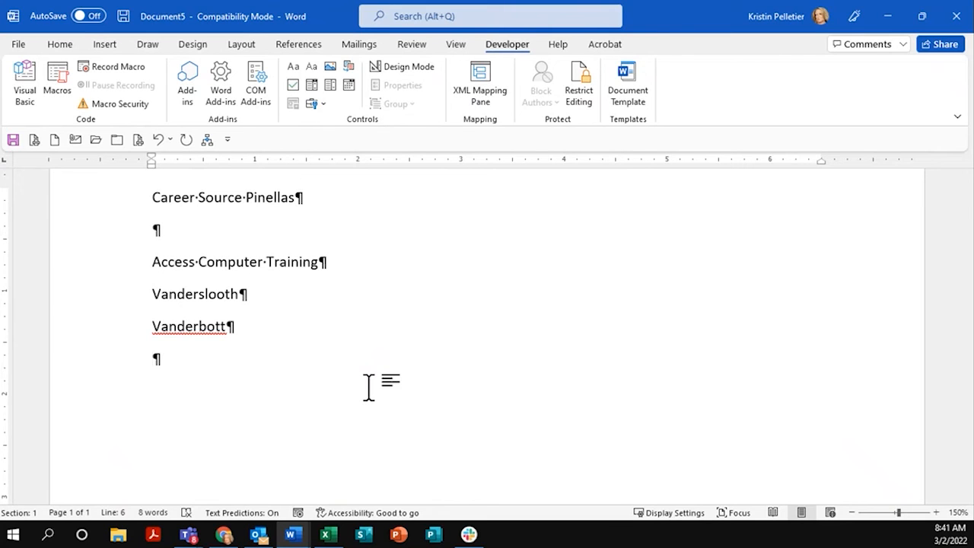
pyautogui.rightClick(204, 327)
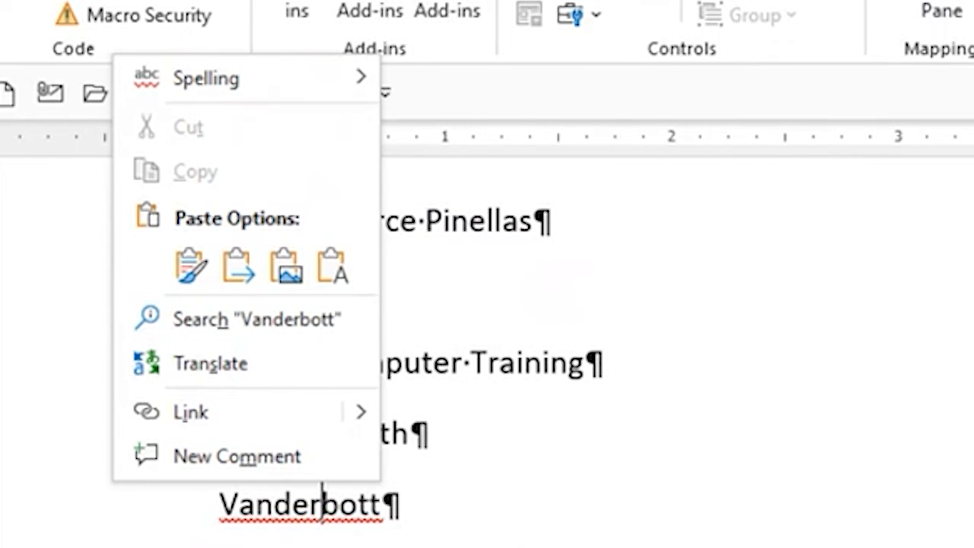
pyautogui.click(515, 533)
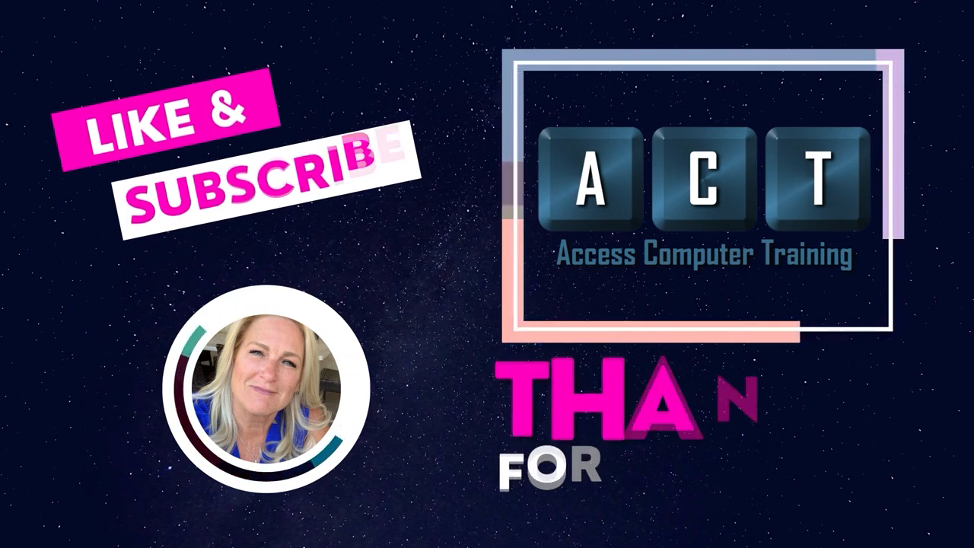